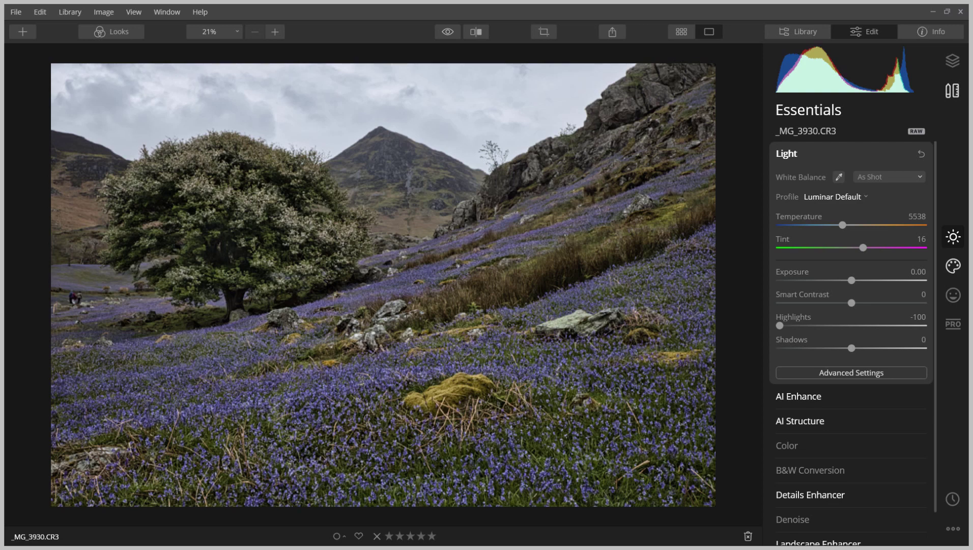
Set the photo's white balance to Cloudy and compare the result with the original in the before/after view.
left_click(788, 154)
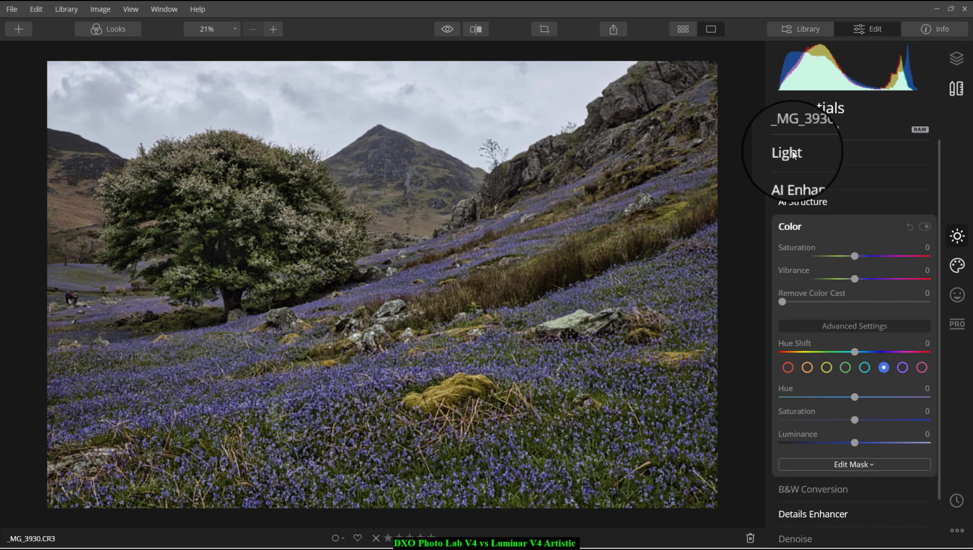
left_click(793, 154)
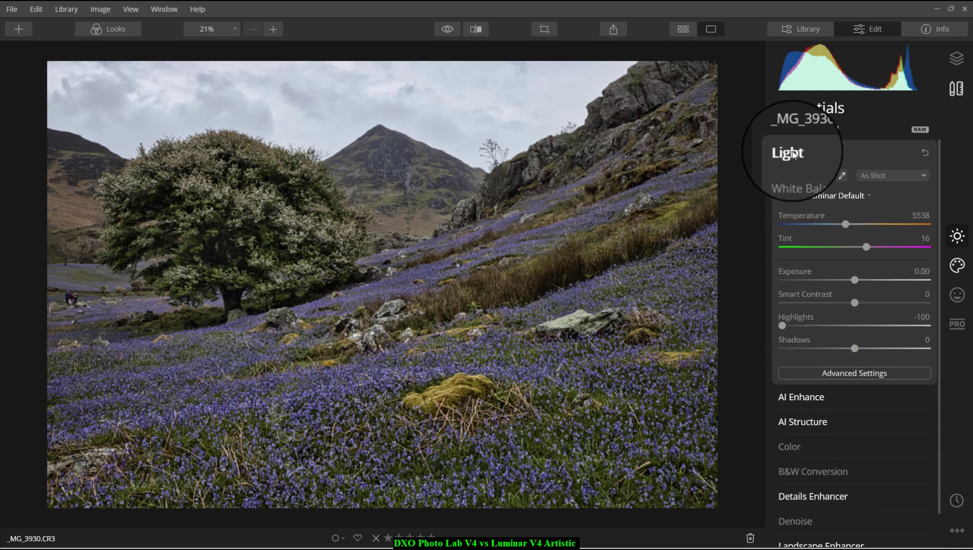
left_click(886, 176)
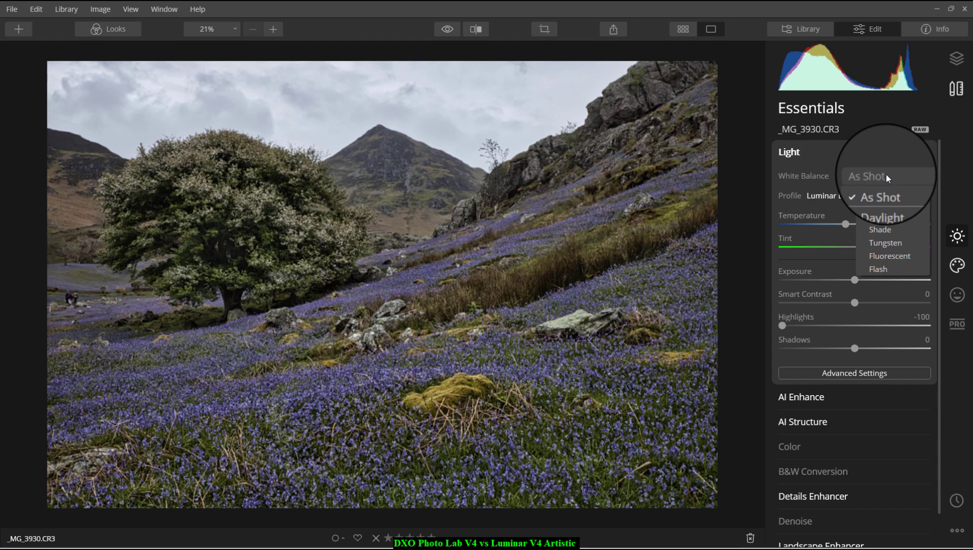
left_click(887, 216)
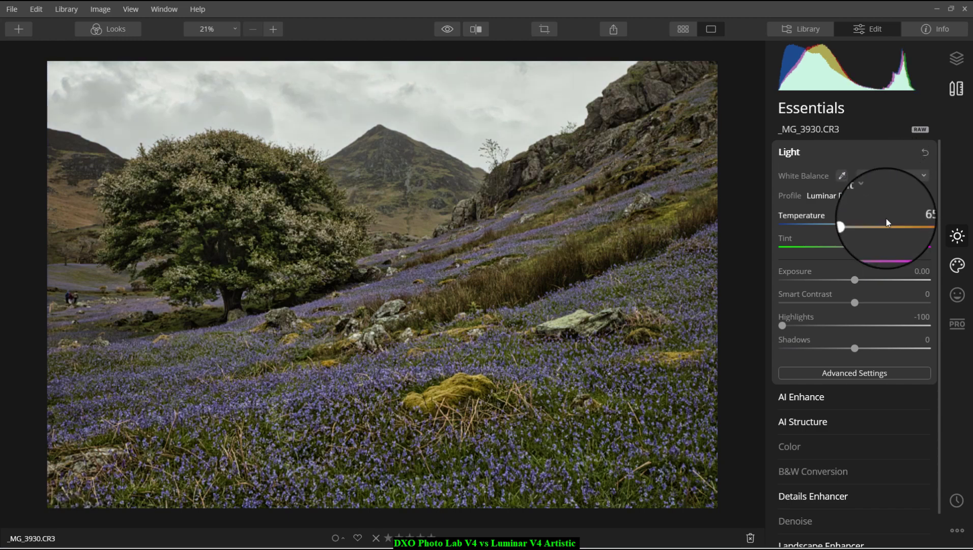
left_click(477, 30)
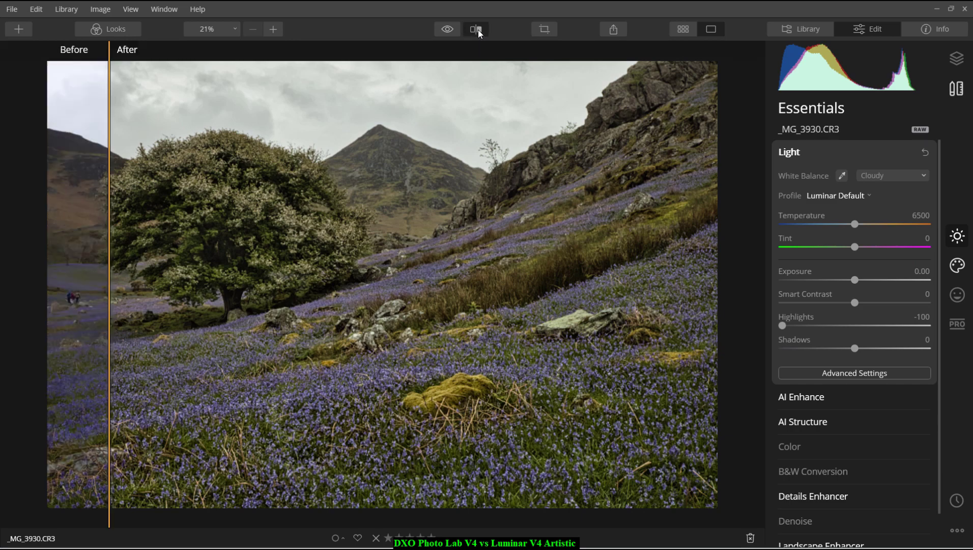
left_click_drag(110, 192, 28, 251)
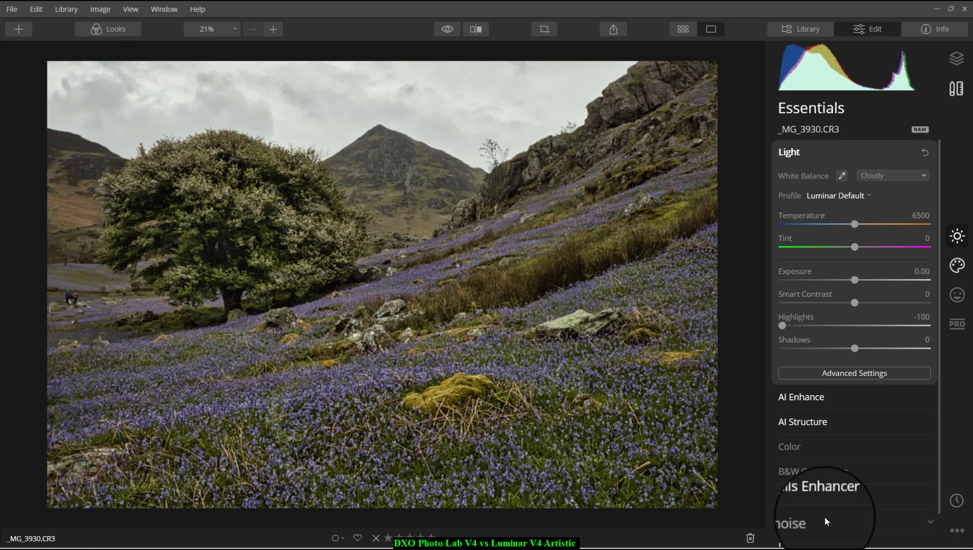
In AI Enhance, set AI Accent to 60 and AI Sky Enhancer to 100.
left_click(794, 400)
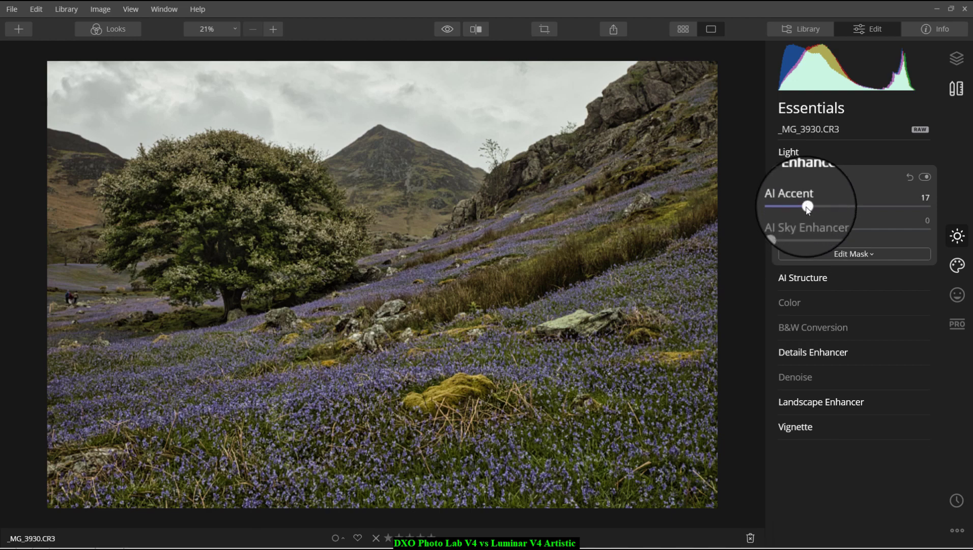
left_click_drag(808, 206, 942, 211)
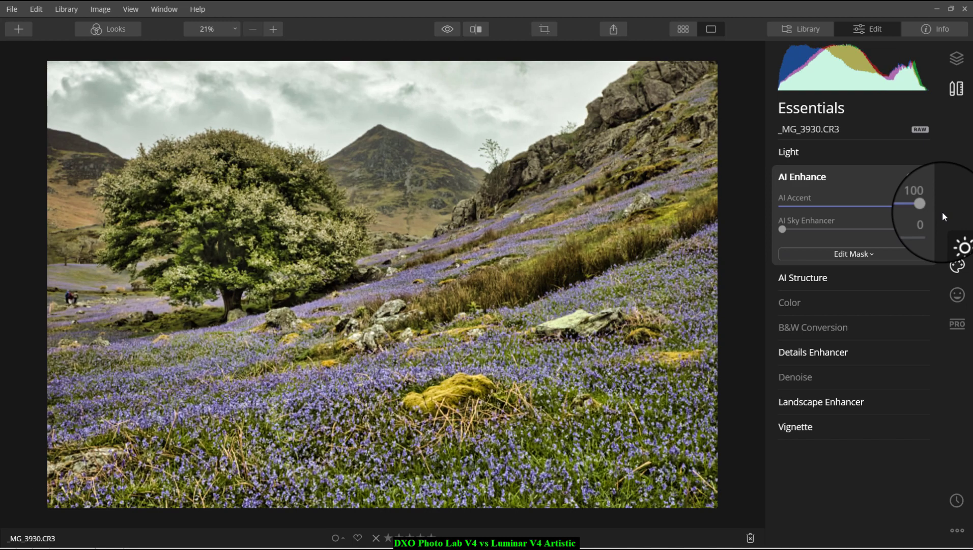
left_click_drag(928, 208, 792, 209)
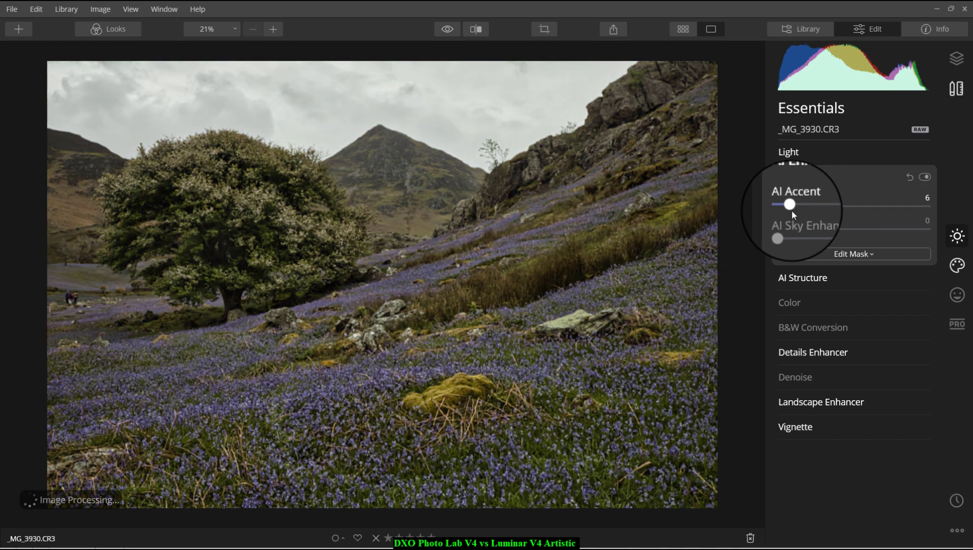
left_click_drag(791, 209, 855, 212)
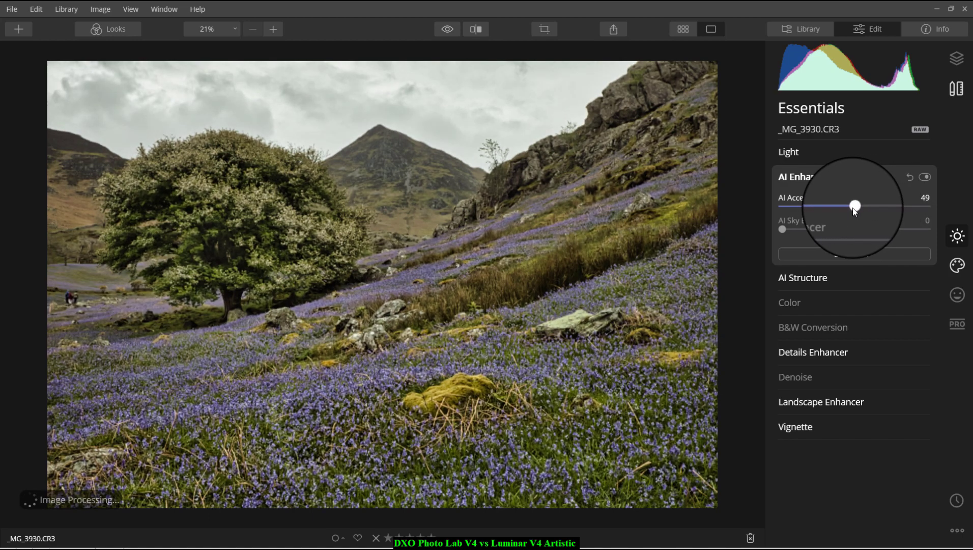
left_click_drag(852, 208, 867, 208)
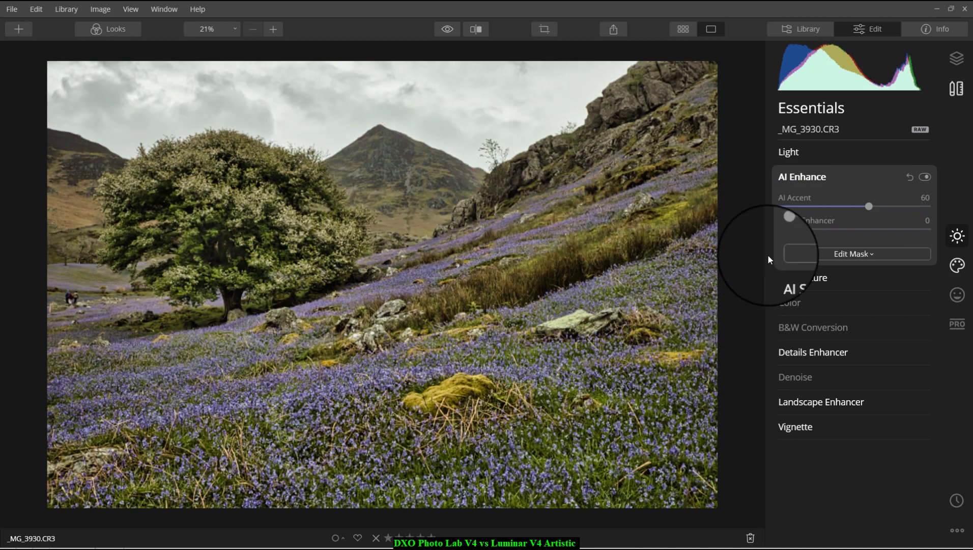
left_click_drag(779, 229, 929, 234)
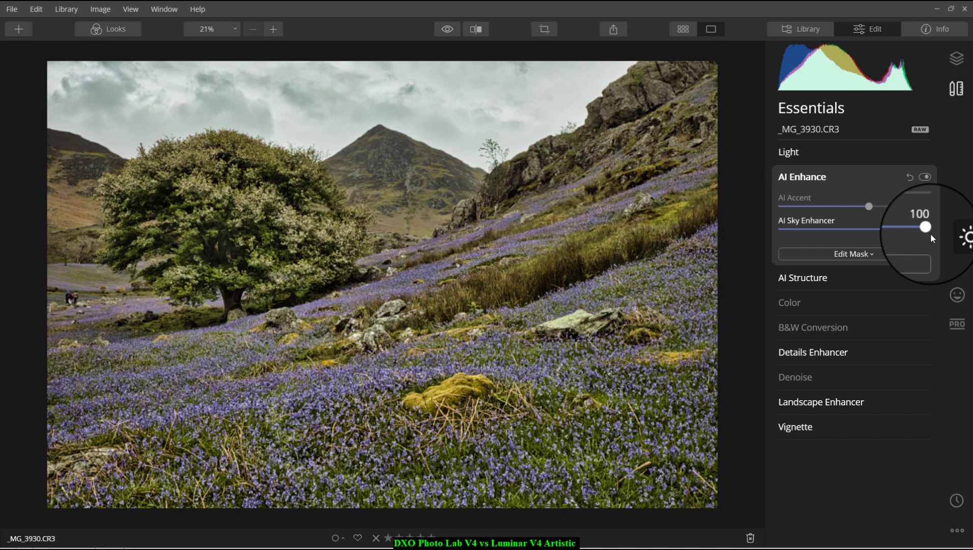
mouse_move(931, 234)
left_mouse_down()
mouse_move(758, 237)
mouse_move(783, 226)
mouse_move(934, 232)
left_mouse_up()
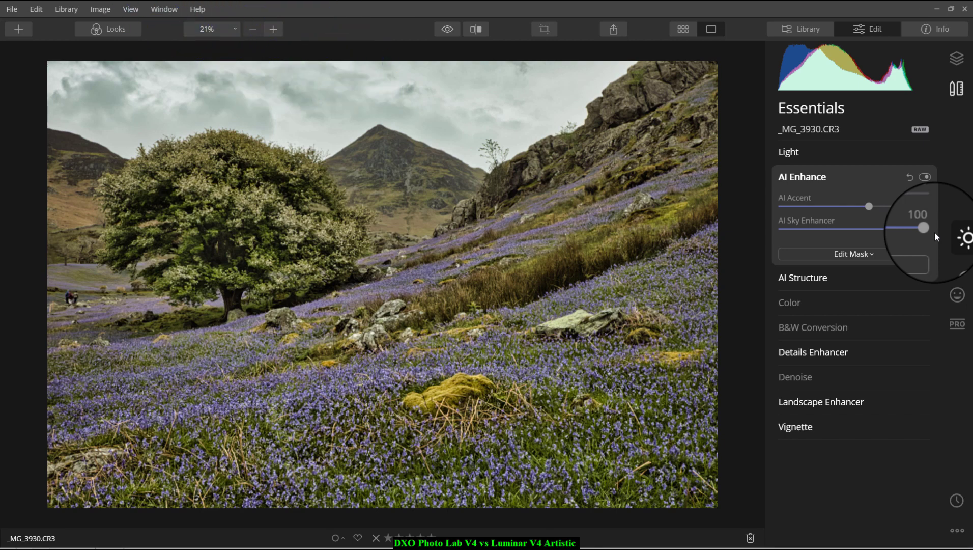
Compare the enhanced photo with the original across the whole frame in the before/after view, and close the comparison.
left_click(475, 29)
left_click(475, 29)
left_click(470, 32)
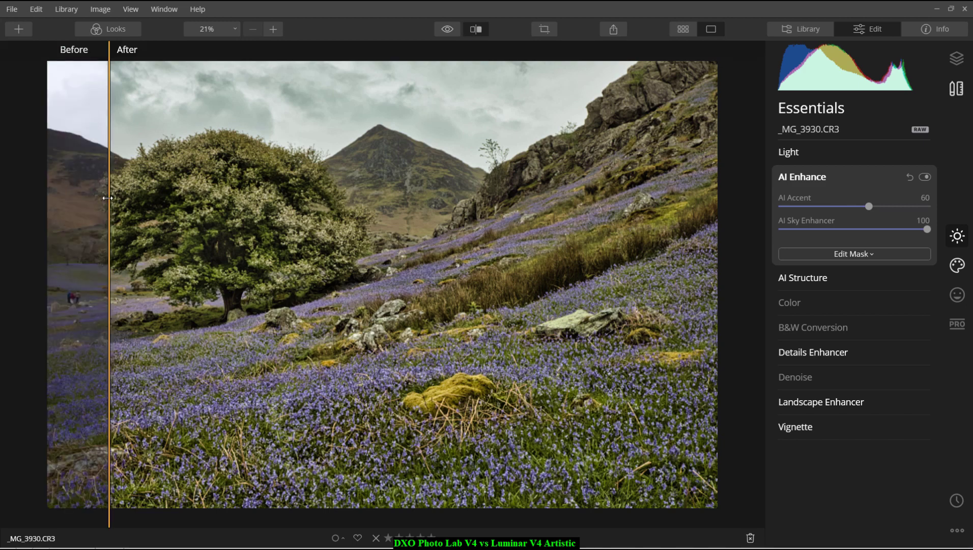
left_click_drag(111, 197, 653, 239)
left_click_drag(755, 245, 109, 235)
left_click(477, 29)
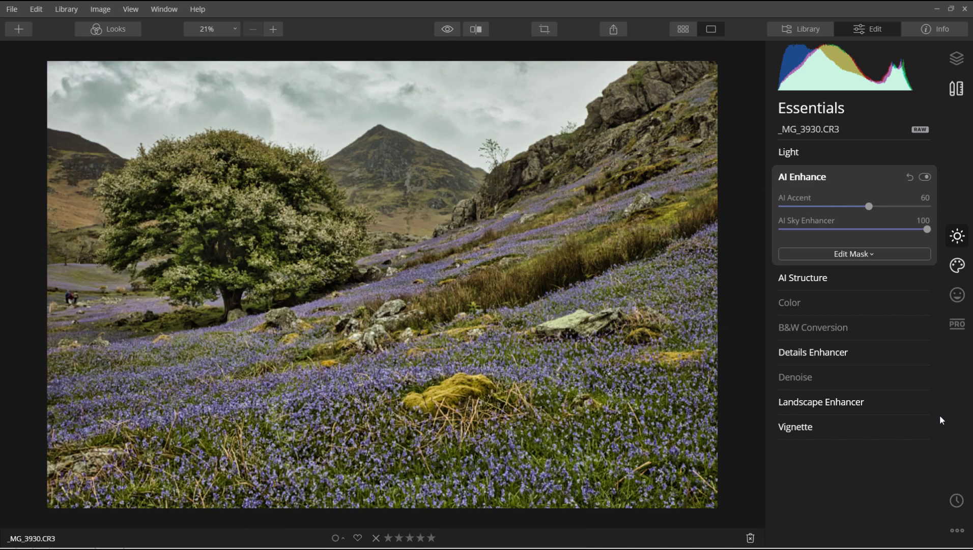
In the Color adjustments, raise the blue channel's saturation to 39 and its luminance to 26.
left_click(796, 300)
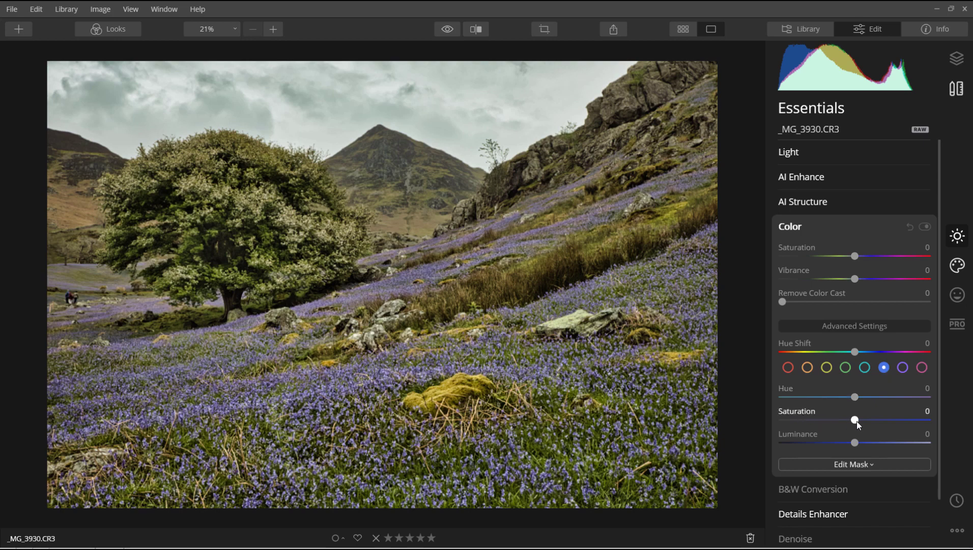
left_click_drag(853, 421, 882, 423)
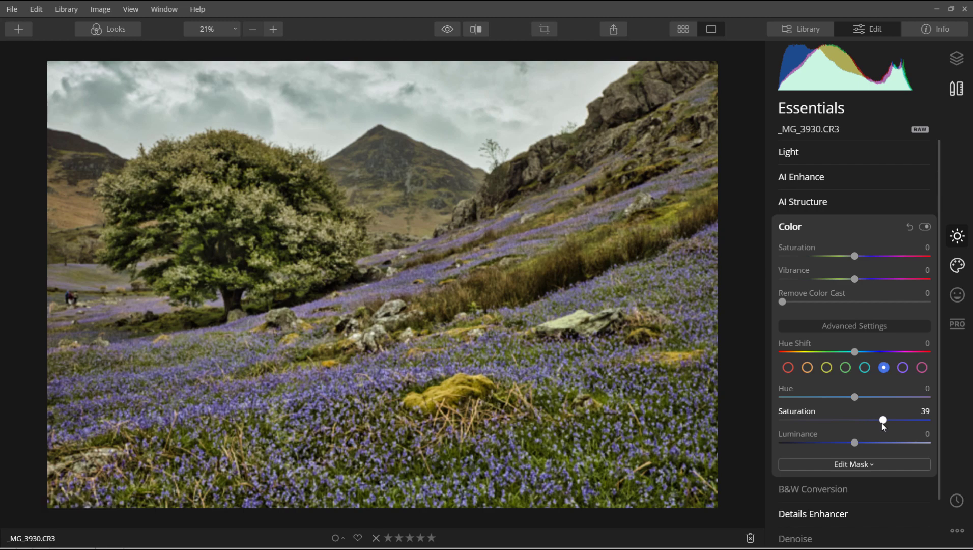
left_click(643, 421)
left_click(642, 420)
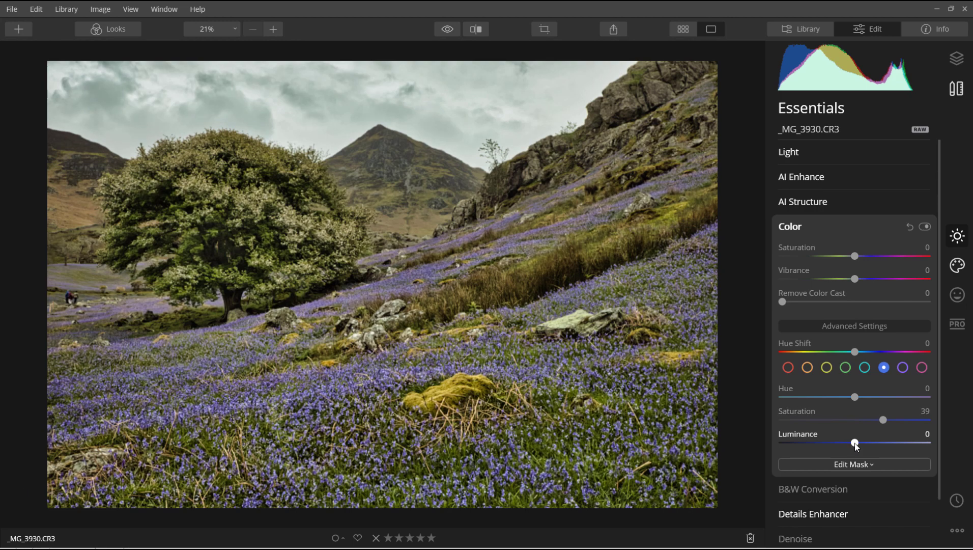
left_click_drag(855, 443, 873, 444)
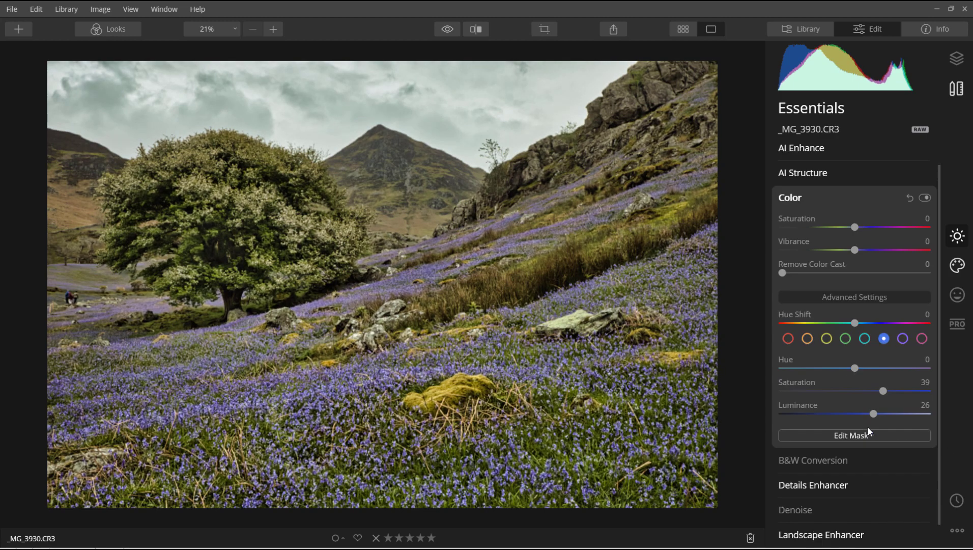
Set Remove Color Cast to 22 and check the photo against the original in the before/after view.
scroll(868, 427, "down", 2)
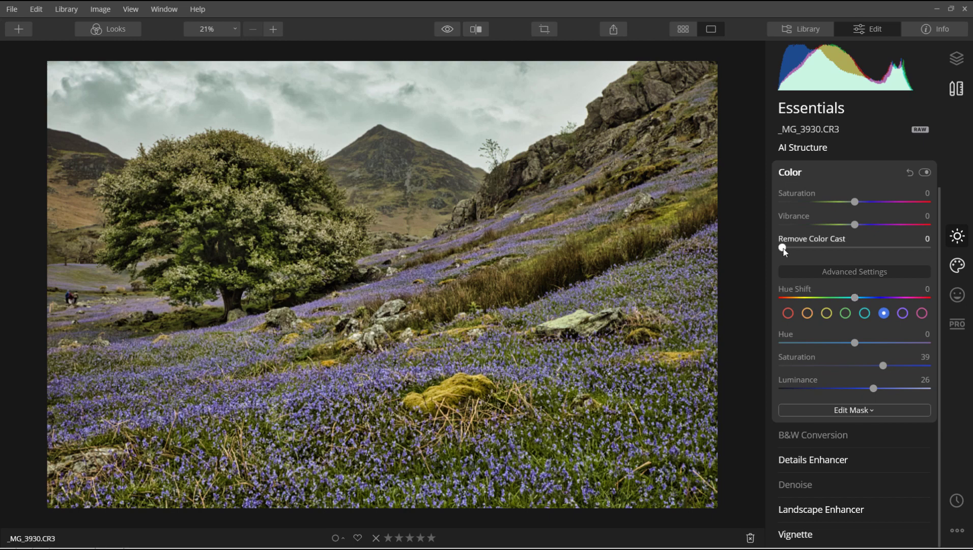
left_click_drag(783, 248, 815, 250)
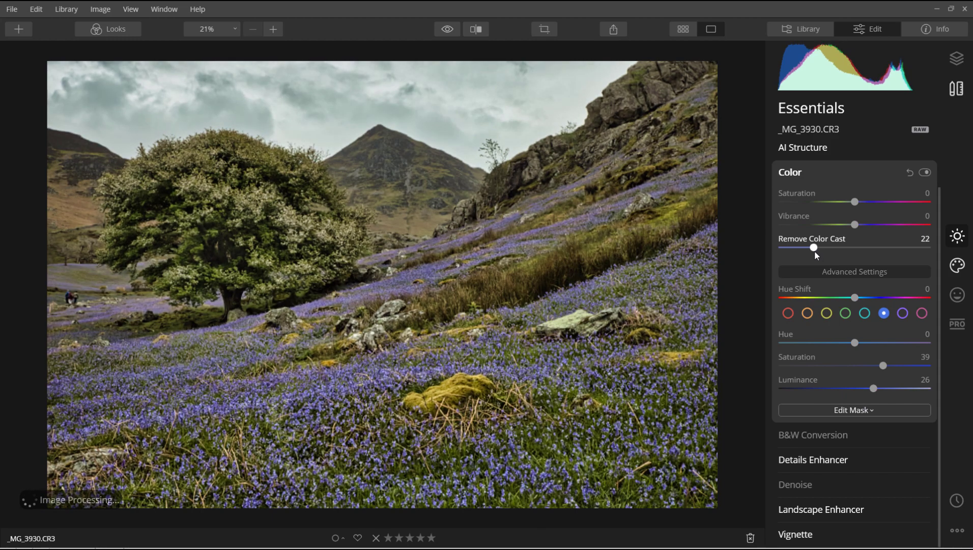
left_click(479, 29)
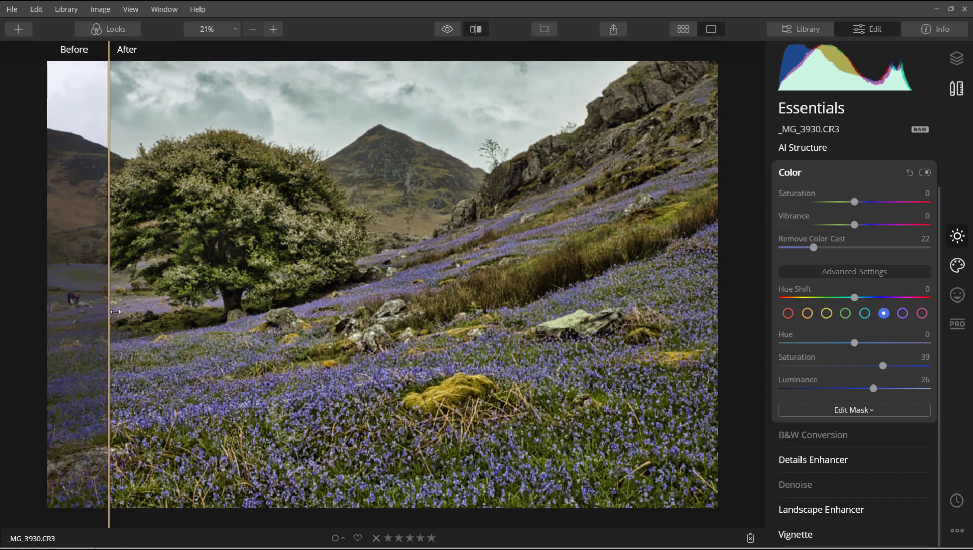
left_click_drag(238, 319, 1, 352)
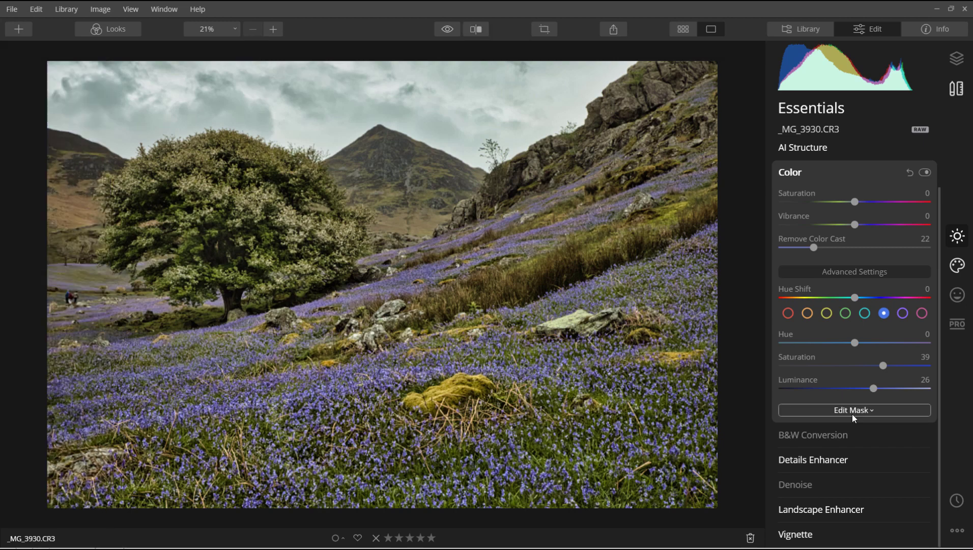
Try Dehaze at 100 in the Landscape Enhancer and return it to 0.
left_click(832, 510)
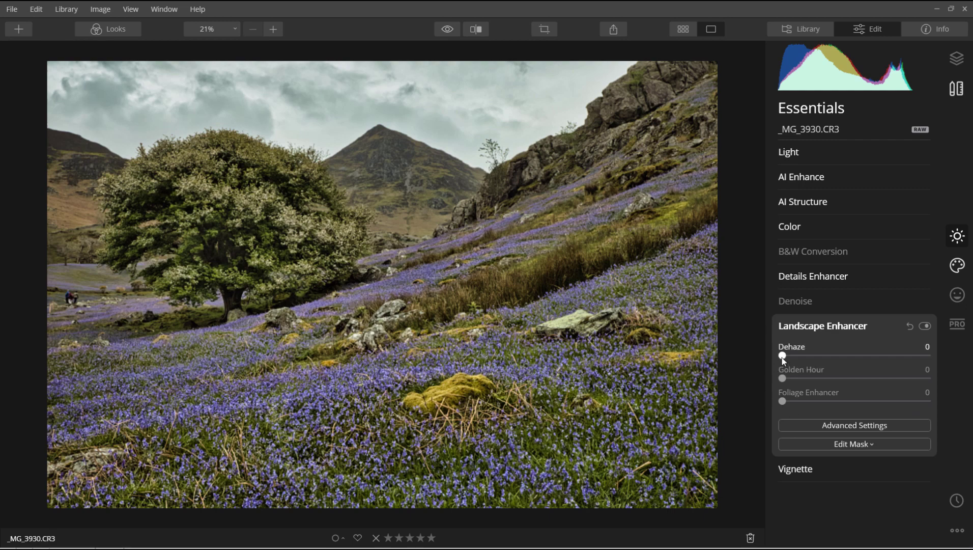
left_click_drag(782, 356, 871, 360)
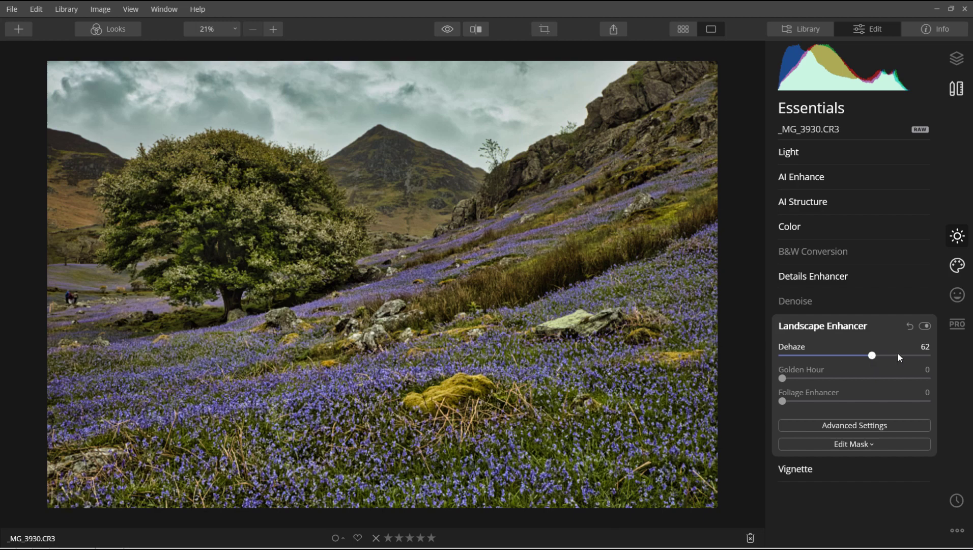
left_click_drag(898, 355, 937, 357)
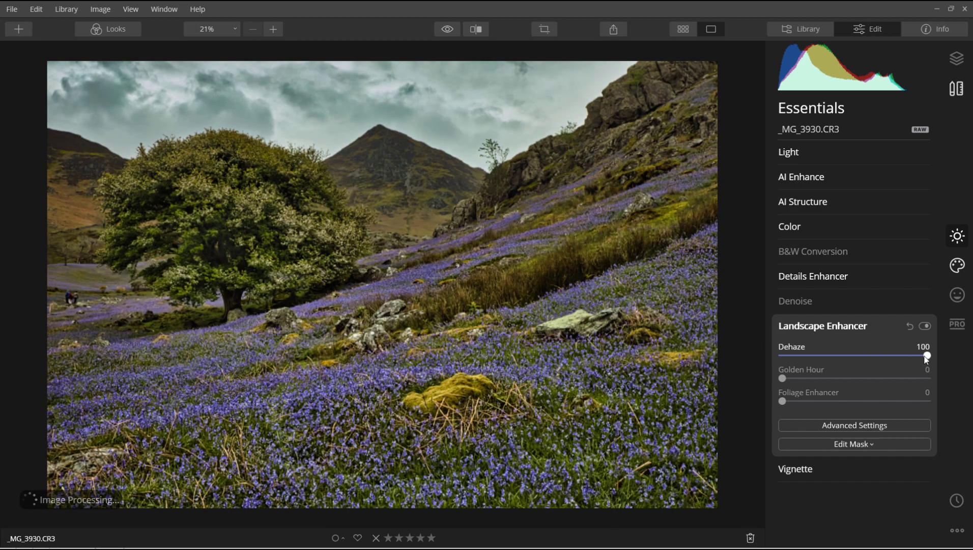
left_click_drag(926, 356, 964, 363)
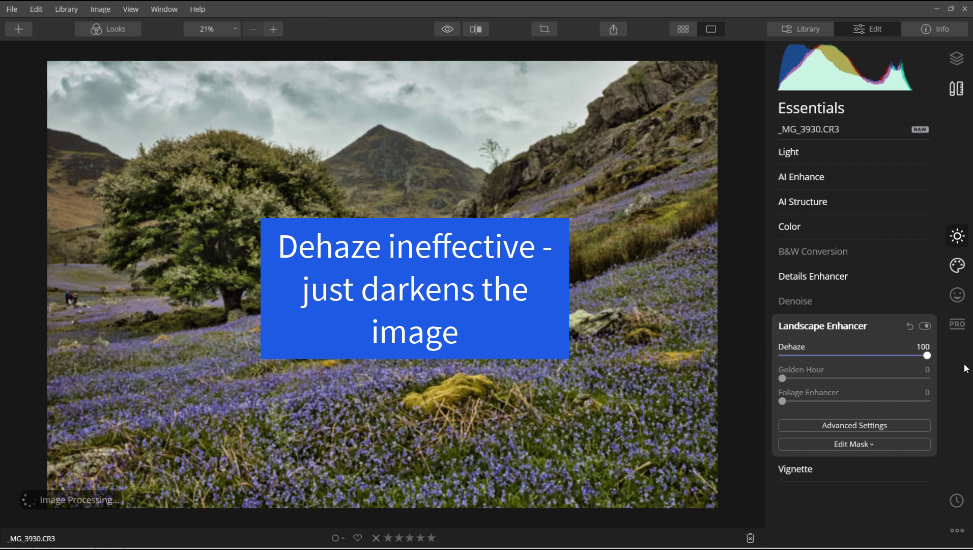
left_click_drag(846, 351, 763, 357)
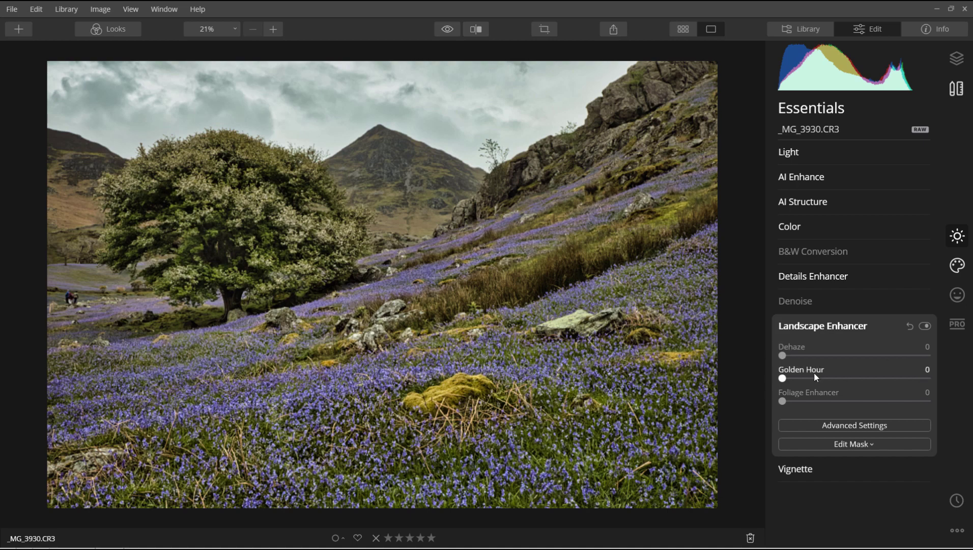
In the Landscape Enhancer, set Golden Hour to 38 and Foliage Enhancer to 24 with a Foliage Hue of 34.
left_click_drag(783, 381, 814, 386)
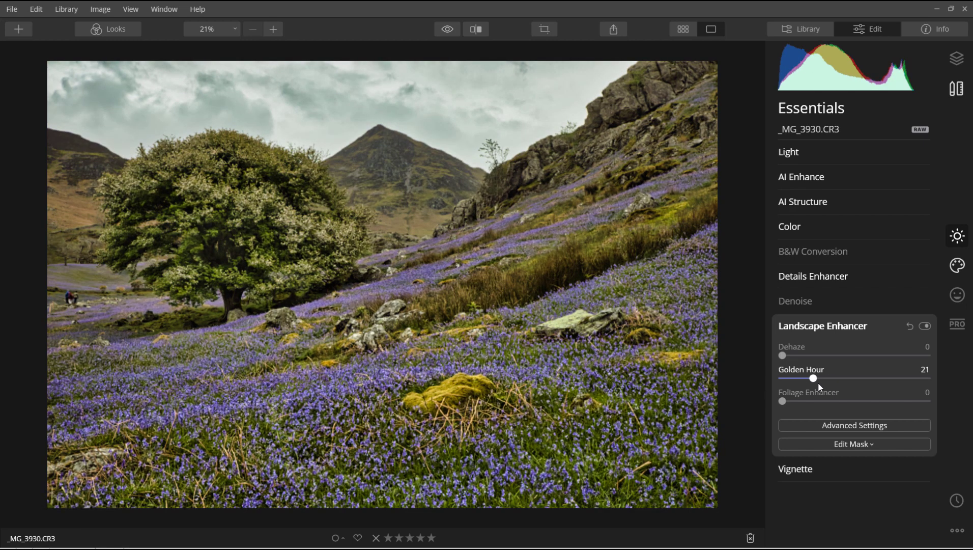
left_click_drag(813, 379, 838, 383)
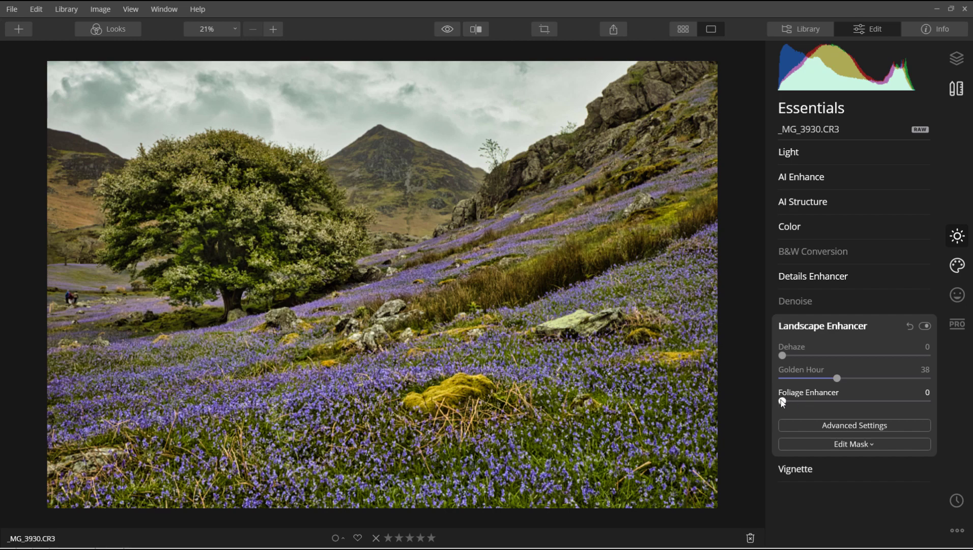
left_click(835, 426)
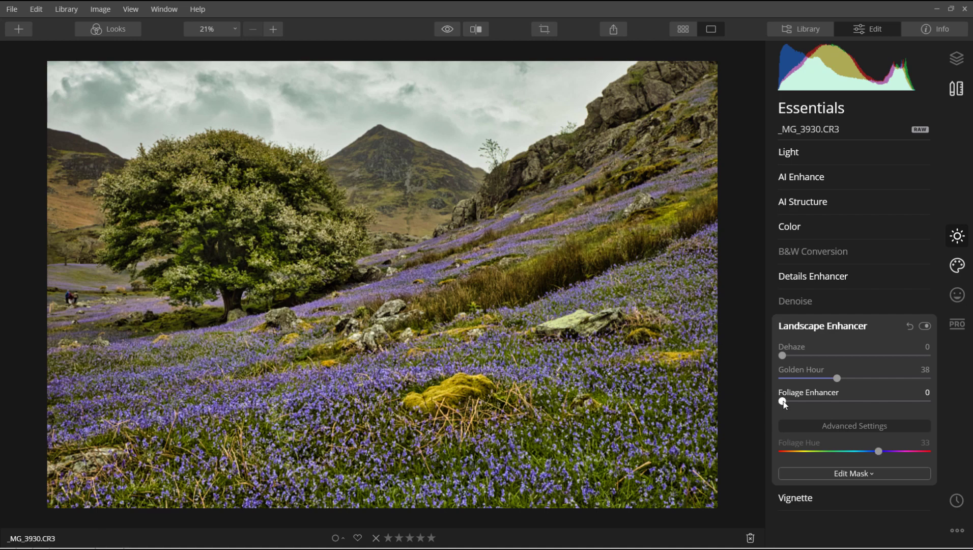
left_click_drag(797, 402, 809, 401)
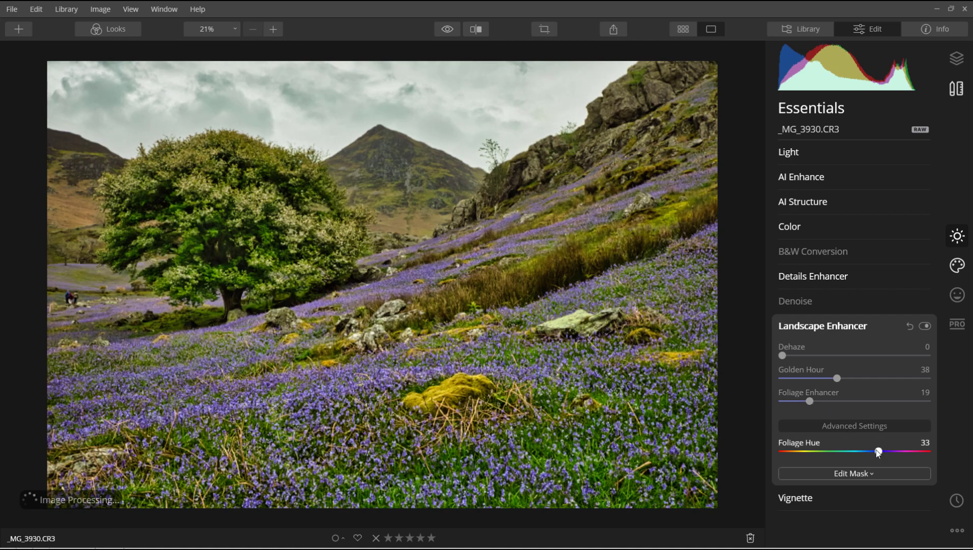
left_click_drag(879, 452, 881, 454)
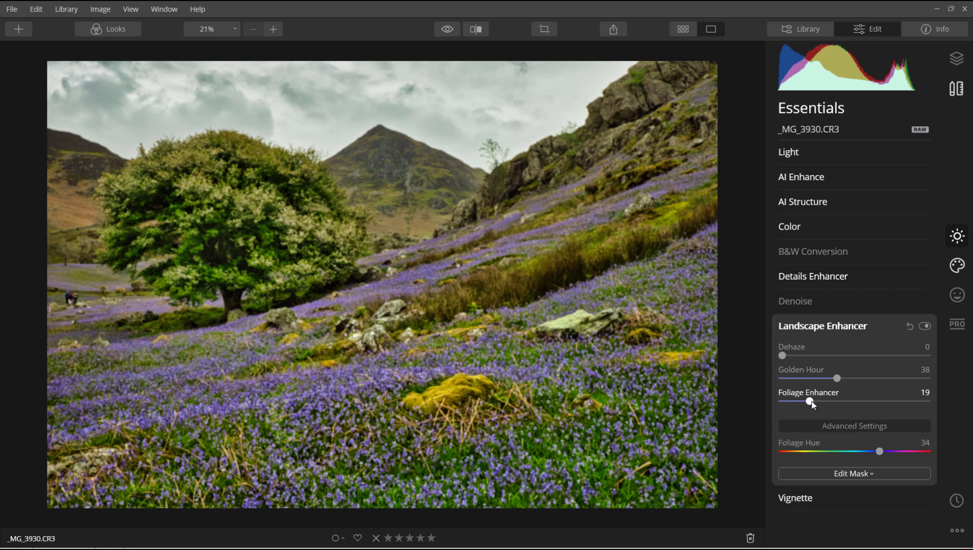
left_click_drag(813, 400, 819, 403)
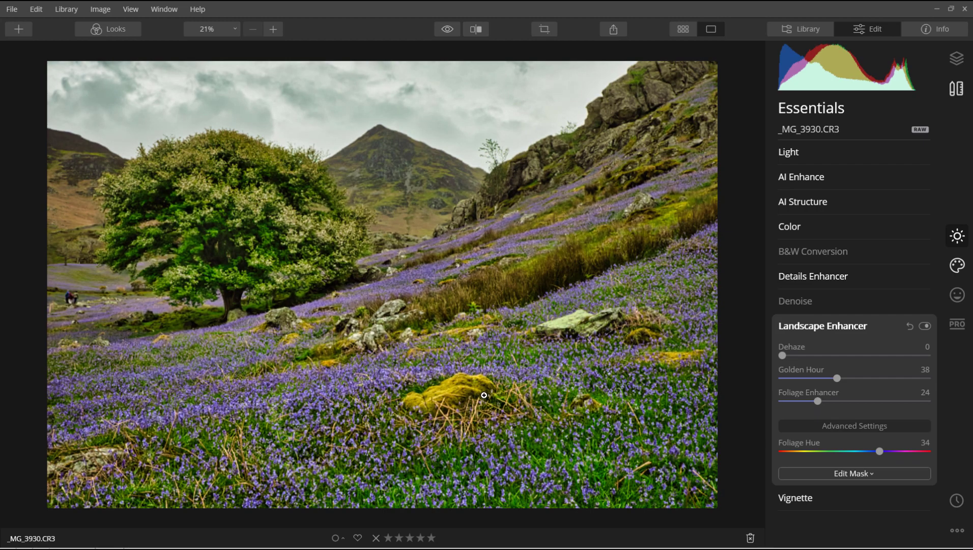
Compare the edited landscape with the original in the before/after view, and return to the normal view.
left_click(476, 29)
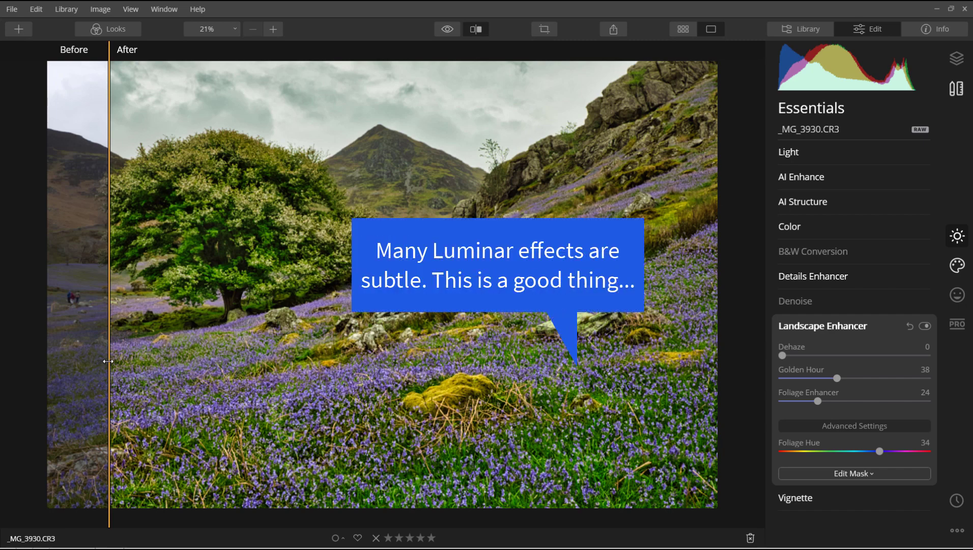
left_click_drag(109, 362, 57, 402)
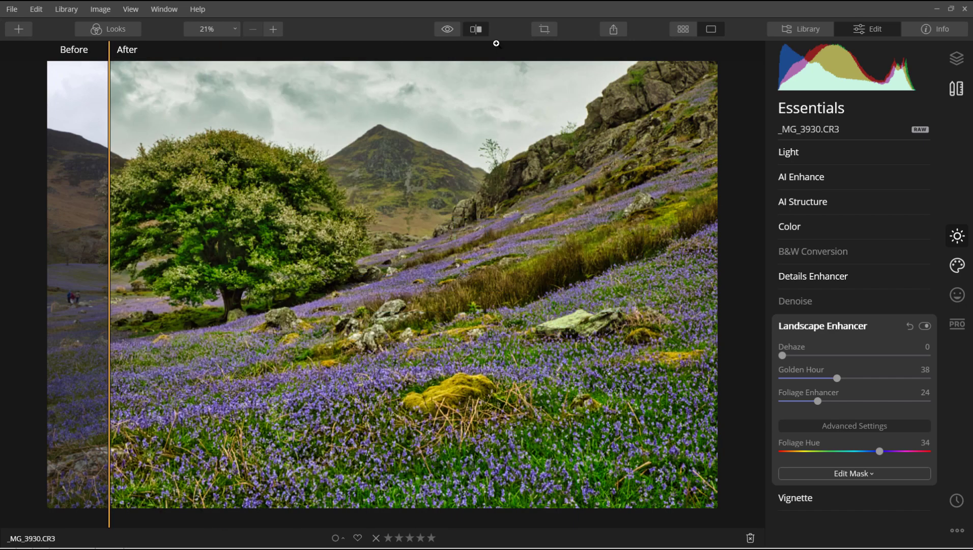
left_click(476, 32)
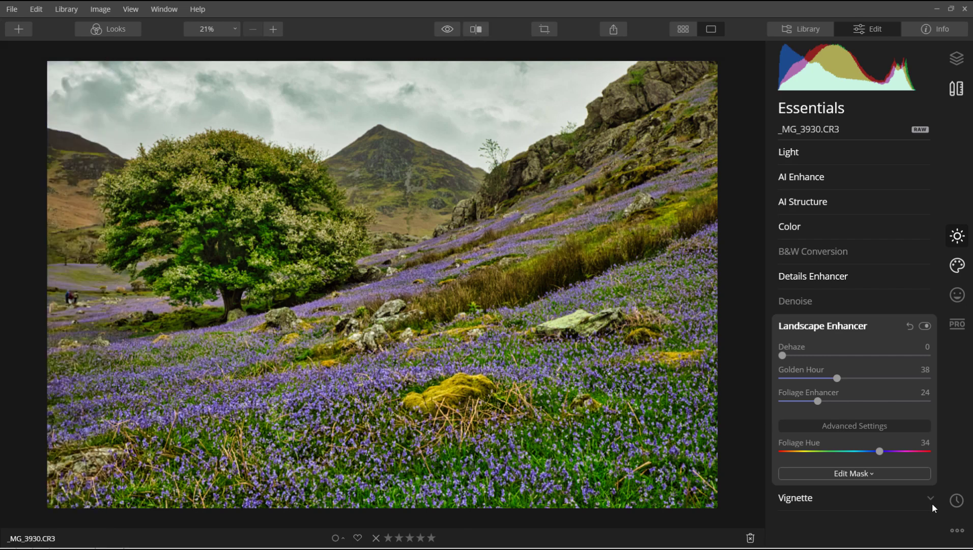
In the Professional tools' Advanced Contrast, set Highlights Contrast to 60.
left_click(957, 295)
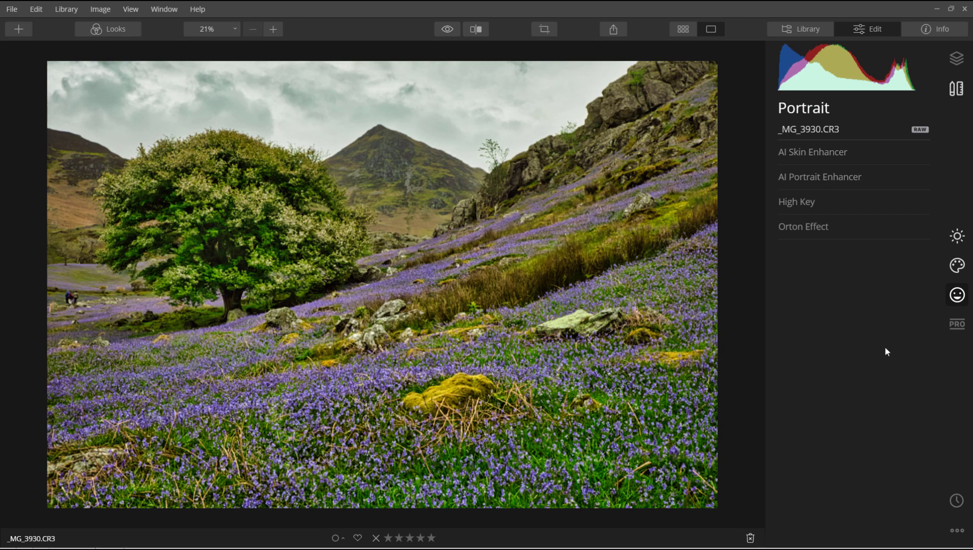
left_click(957, 325)
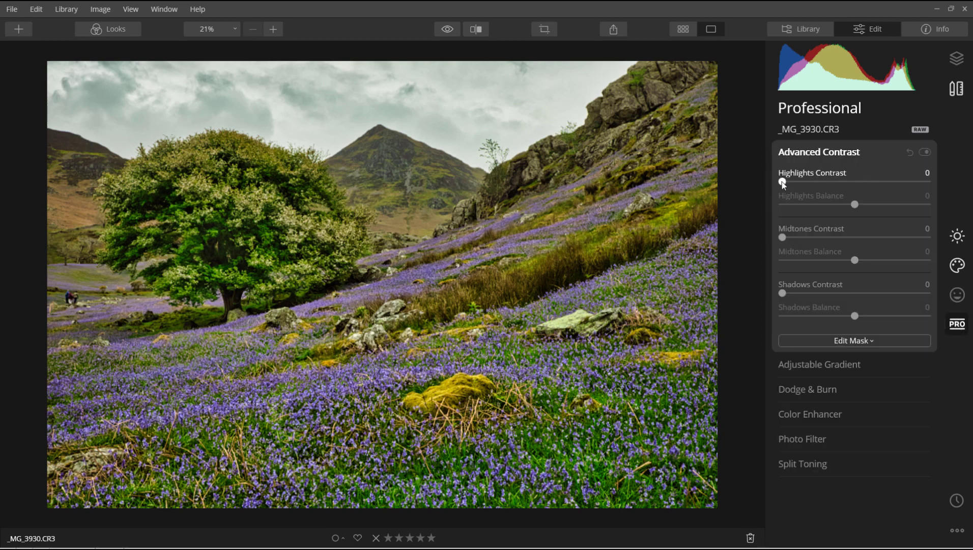
left_click_drag(783, 181, 870, 184)
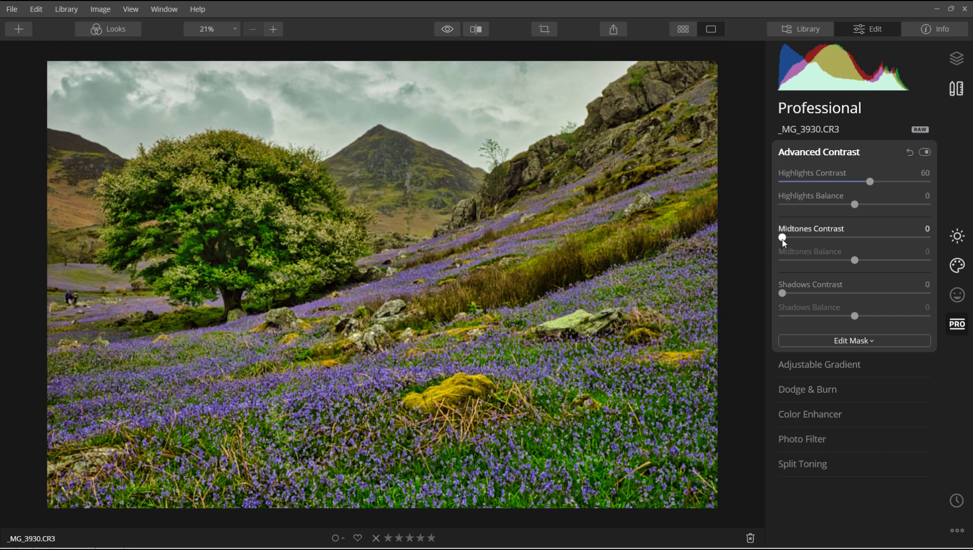
Try Midtones Contrast at 88 on the base photo and reset it to 0.
left_click_drag(782, 240, 909, 241)
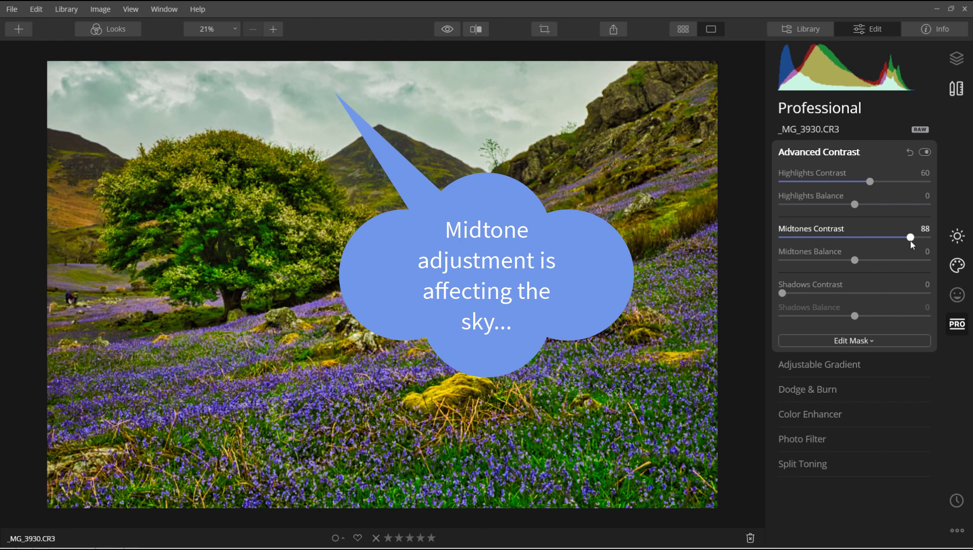
double_click(911, 241)
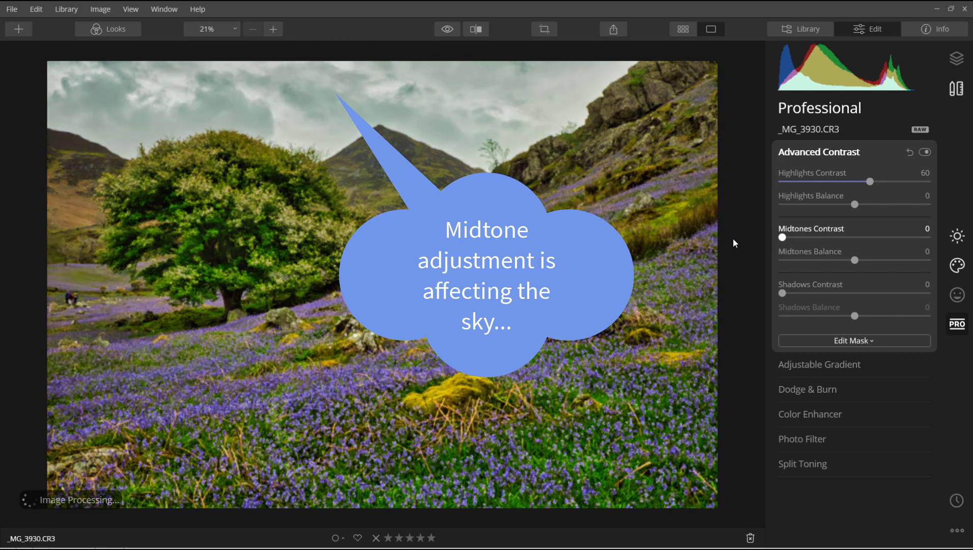
left_click_drag(852, 241, 691, 251)
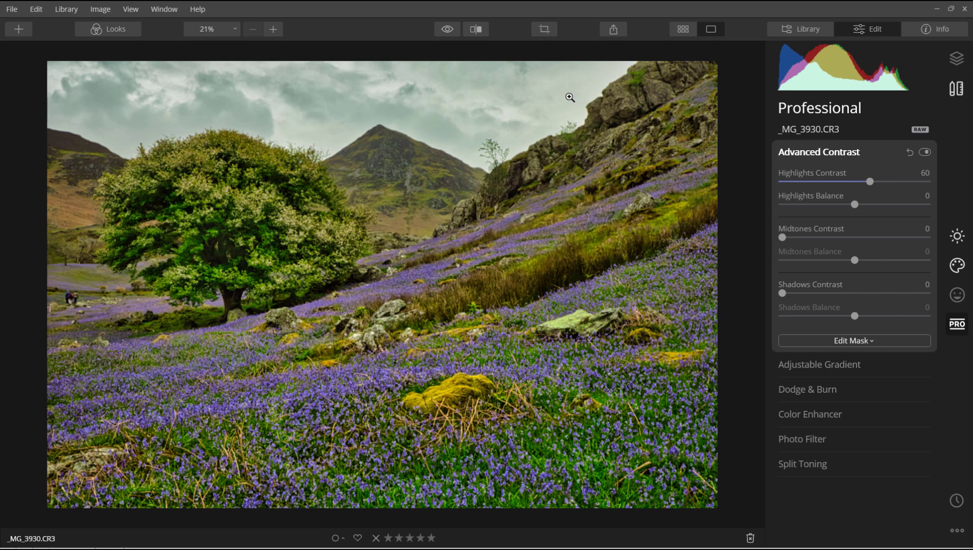
Add a new adjustment layer above the raw photo.
left_click(957, 60)
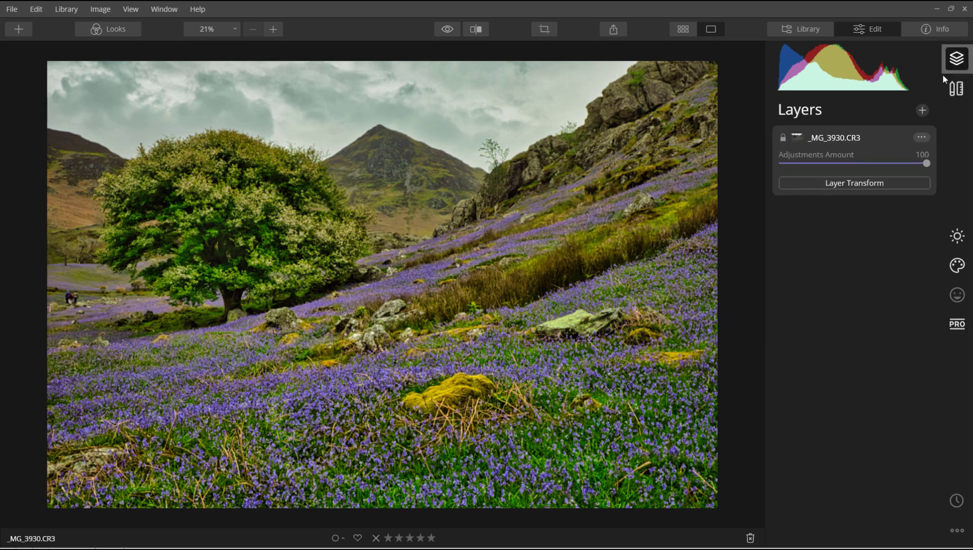
left_click(922, 111)
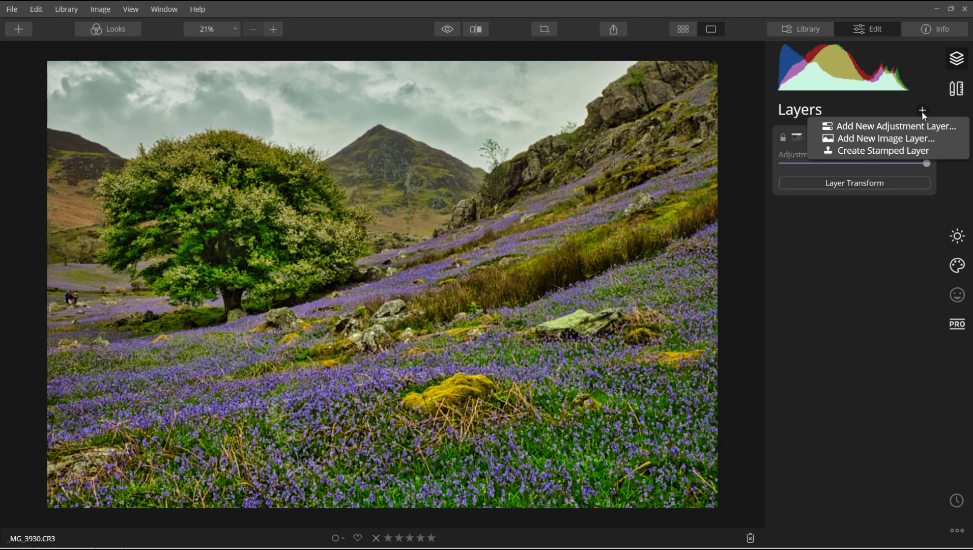
left_click(882, 128)
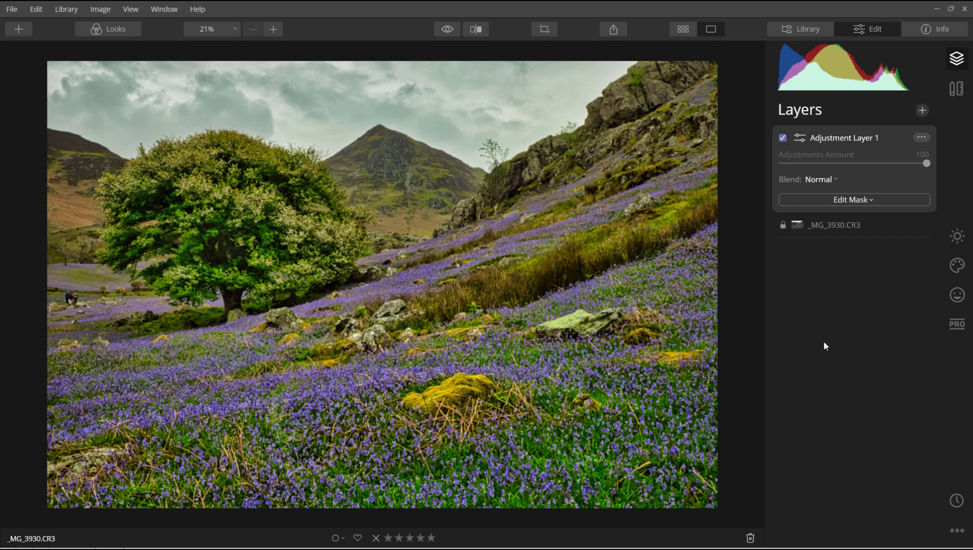
Create a brush mask for Advanced Contrast on the adjustment layer and paint the land below the sky with brush size 126.
left_click(957, 324)
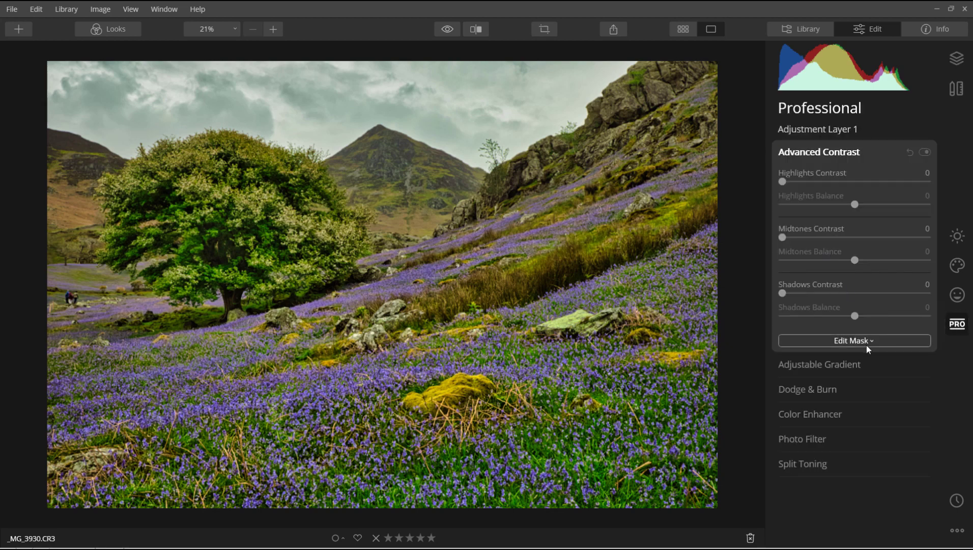
left_click(853, 340)
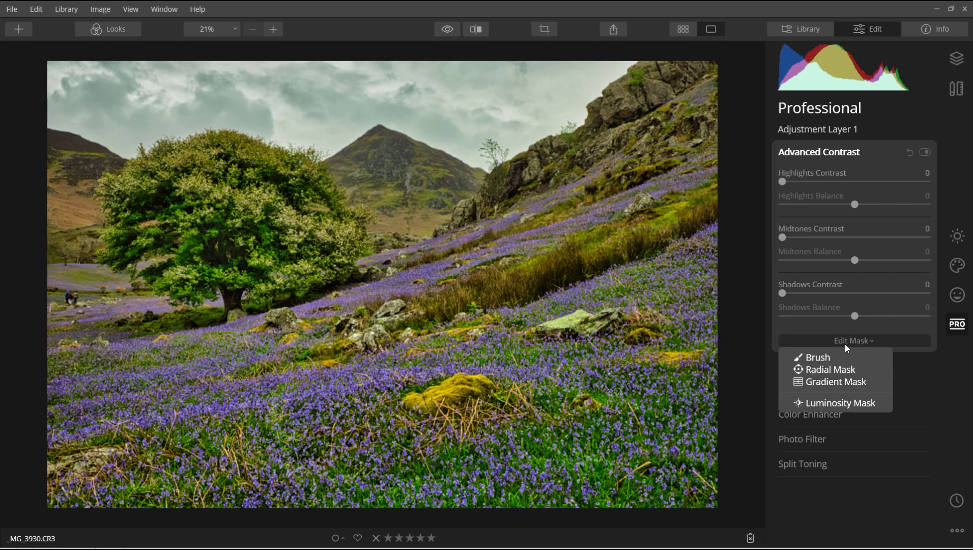
left_click(813, 358)
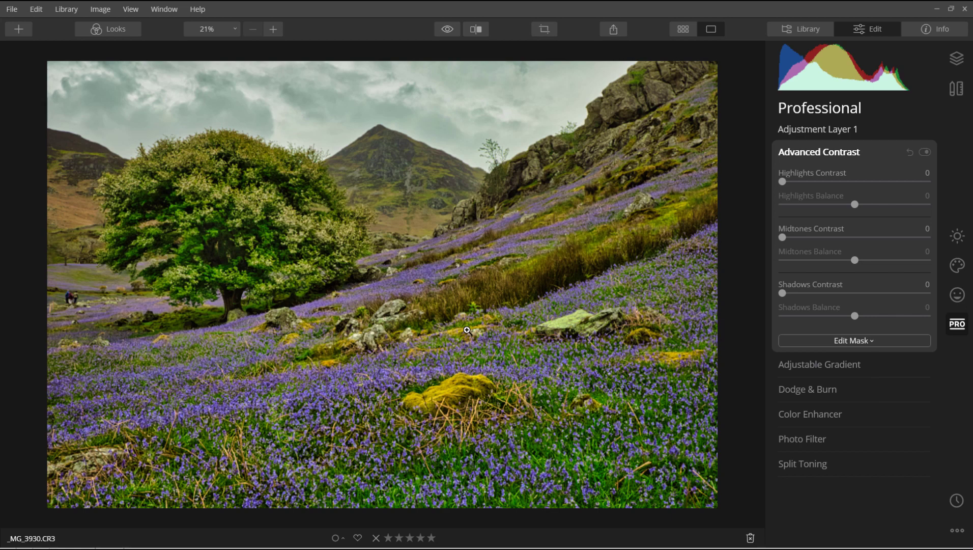
left_click(870, 342)
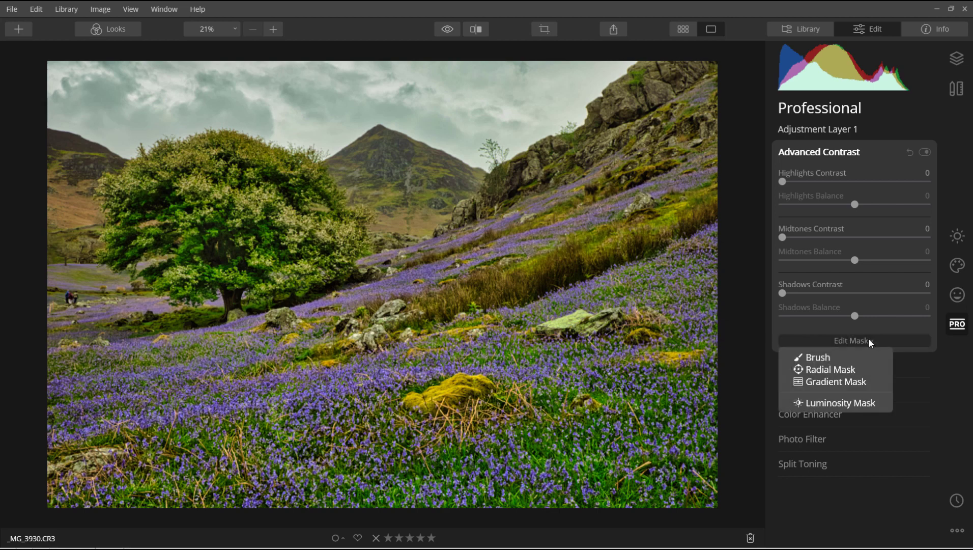
left_click(817, 358)
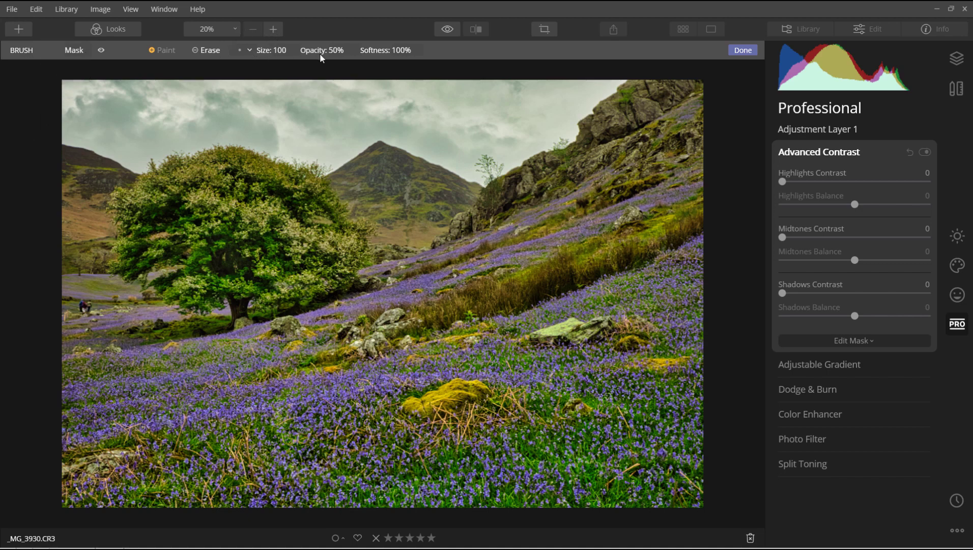
left_click(291, 50)
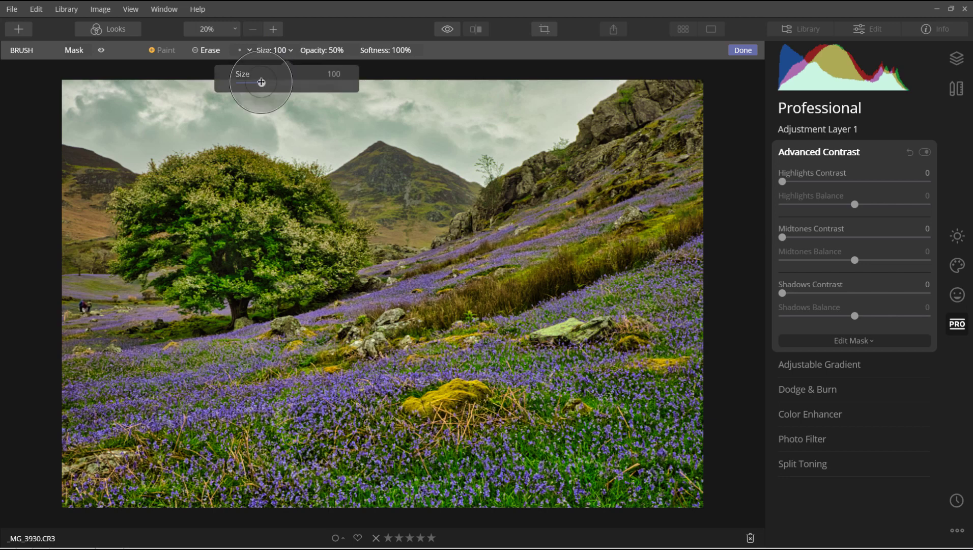
left_click_drag(261, 82, 268, 83)
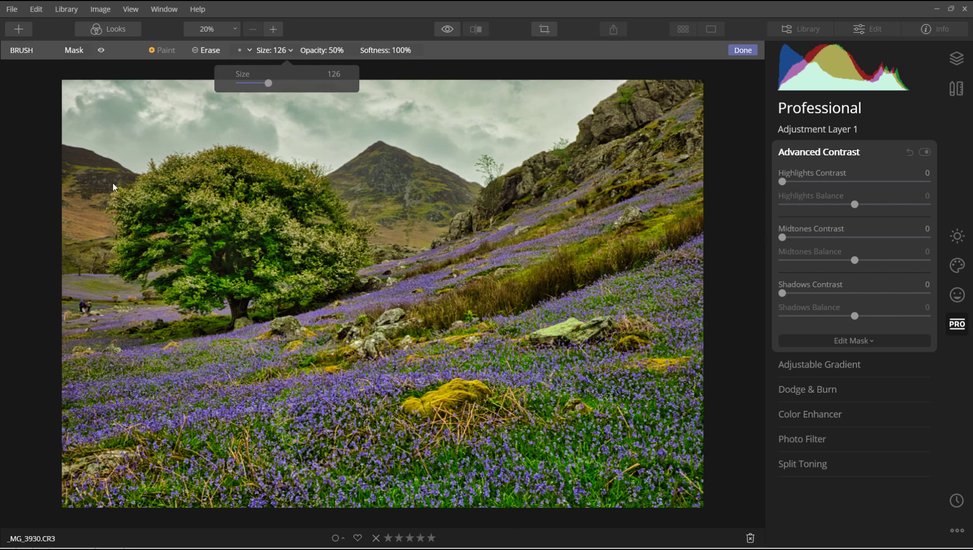
left_click(83, 196)
mouse_move(83, 196)
left_mouse_down()
mouse_move(275, 265)
mouse_move(477, 244)
mouse_move(594, 204)
mouse_move(687, 119)
mouse_move(661, 111)
mouse_move(548, 196)
mouse_move(485, 221)
mouse_move(460, 225)
mouse_move(377, 182)
mouse_move(288, 242)
mouse_move(172, 262)
mouse_move(62, 224)
mouse_move(59, 205)
mouse_move(85, 256)
mouse_move(87, 374)
mouse_move(335, 327)
mouse_move(384, 349)
mouse_move(712, 295)
mouse_move(722, 218)
mouse_move(680, 209)
mouse_move(704, 210)
mouse_move(684, 359)
mouse_move(374, 388)
mouse_move(27, 440)
mouse_move(282, 437)
mouse_move(504, 471)
mouse_move(828, 446)
mouse_move(589, 420)
mouse_move(550, 428)
mouse_move(575, 532)
mouse_move(636, 524)
mouse_move(710, 494)
mouse_move(303, 490)
mouse_move(43, 506)
mouse_move(145, 427)
mouse_move(363, 386)
mouse_move(365, 451)
mouse_move(400, 435)
mouse_move(384, 466)
mouse_move(628, 420)
mouse_move(712, 430)
mouse_move(636, 347)
mouse_move(669, 275)
mouse_move(660, 125)
left_mouse_up()
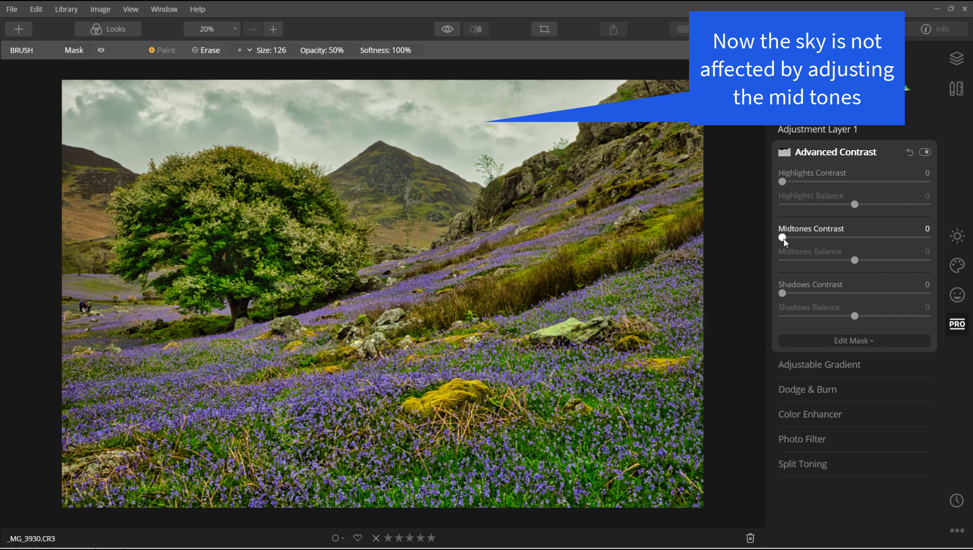
Set Midtones Contrast to 60 for the masked land area on the adjustment layer.
left_click_drag(783, 238, 865, 241)
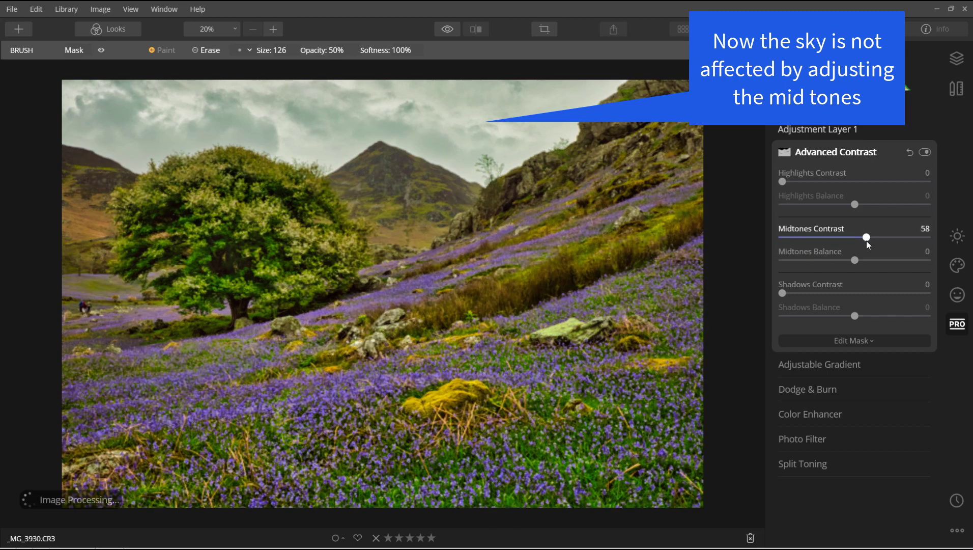
mouse_move(867, 238)
left_mouse_down()
mouse_move(818, 238)
mouse_move(877, 241)
left_mouse_up()
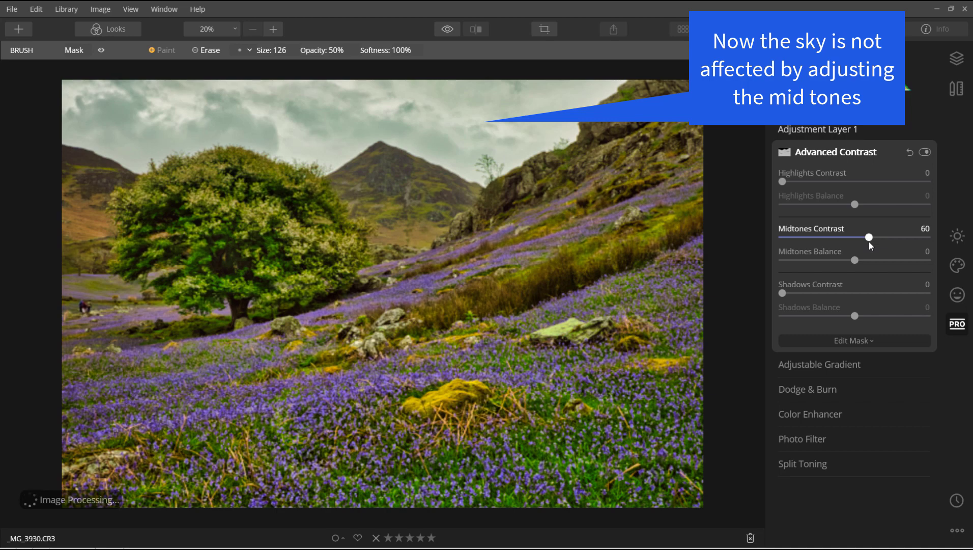